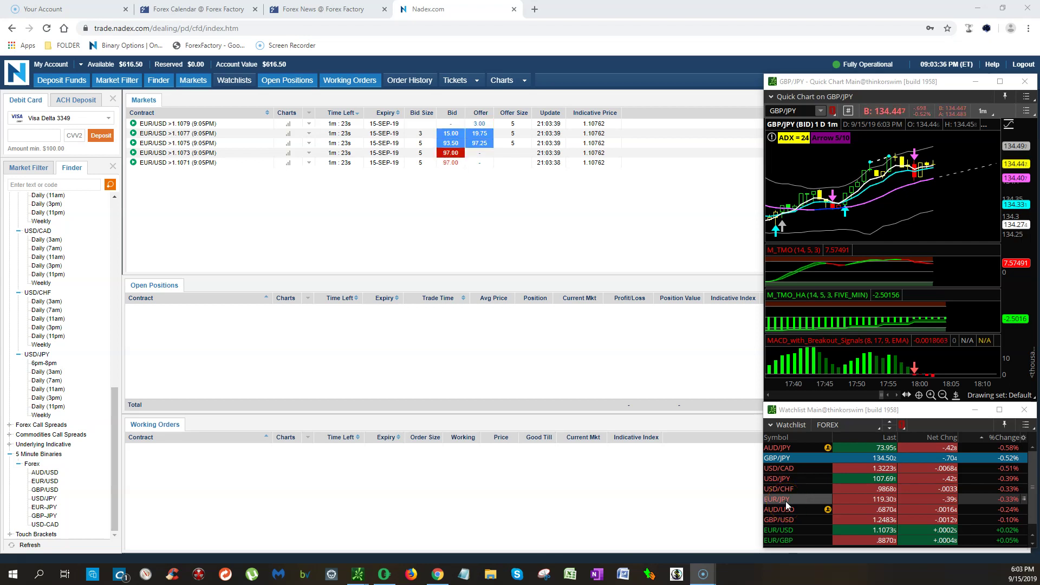
Select GBP/JPY under 5 Minute Binaries > Forex in the Finder tree
click(823, 507)
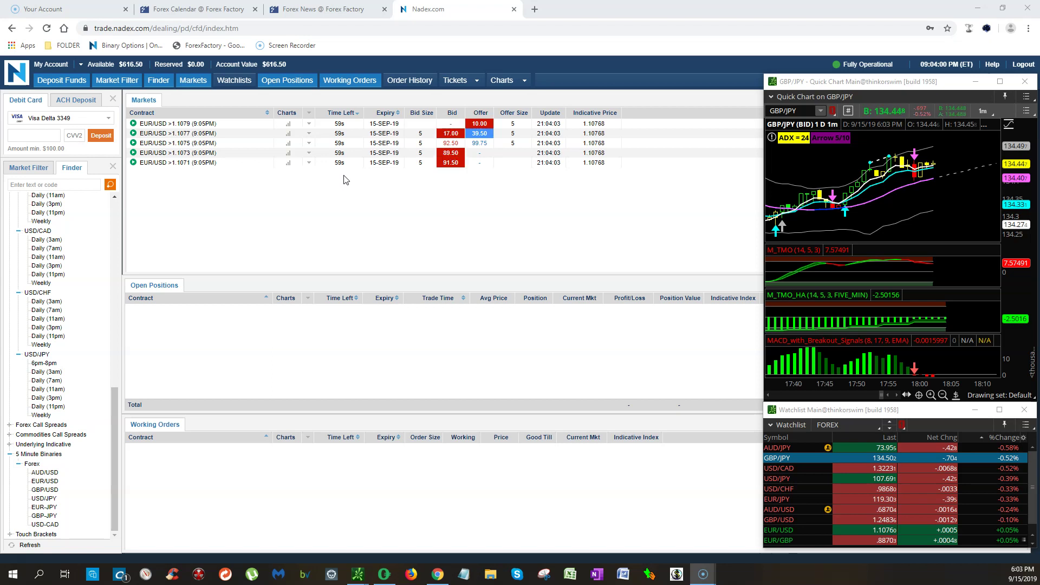
click(343, 177)
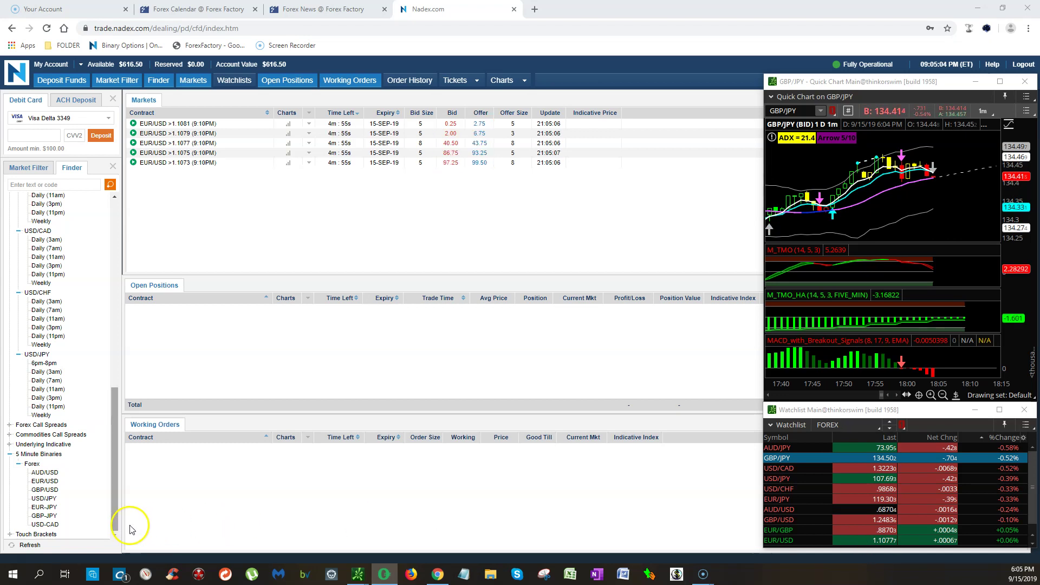
Load the GBP/JPY 5-minute binaries and start an order from a bid price
click(44, 515)
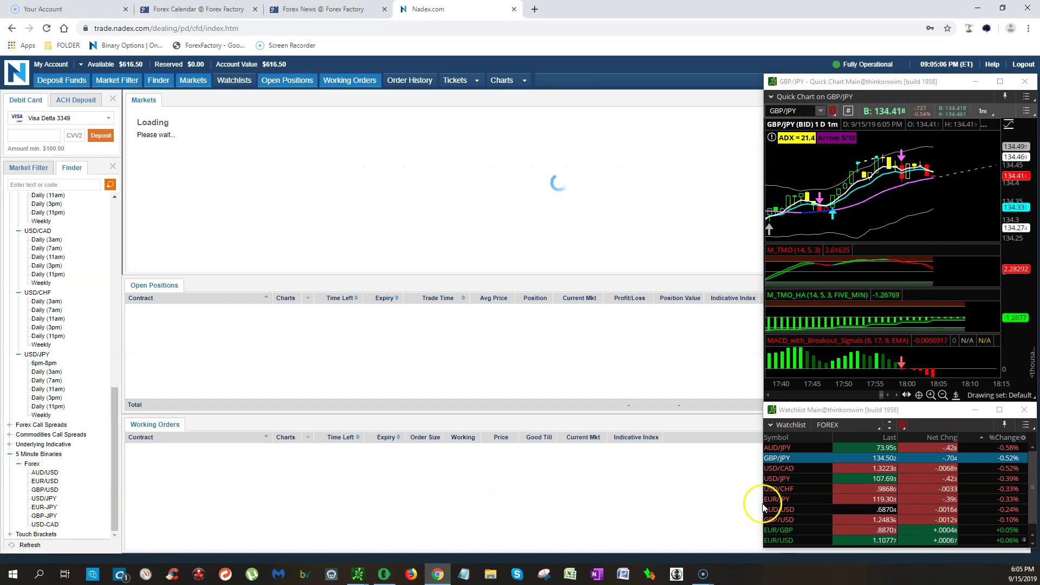
click(852, 457)
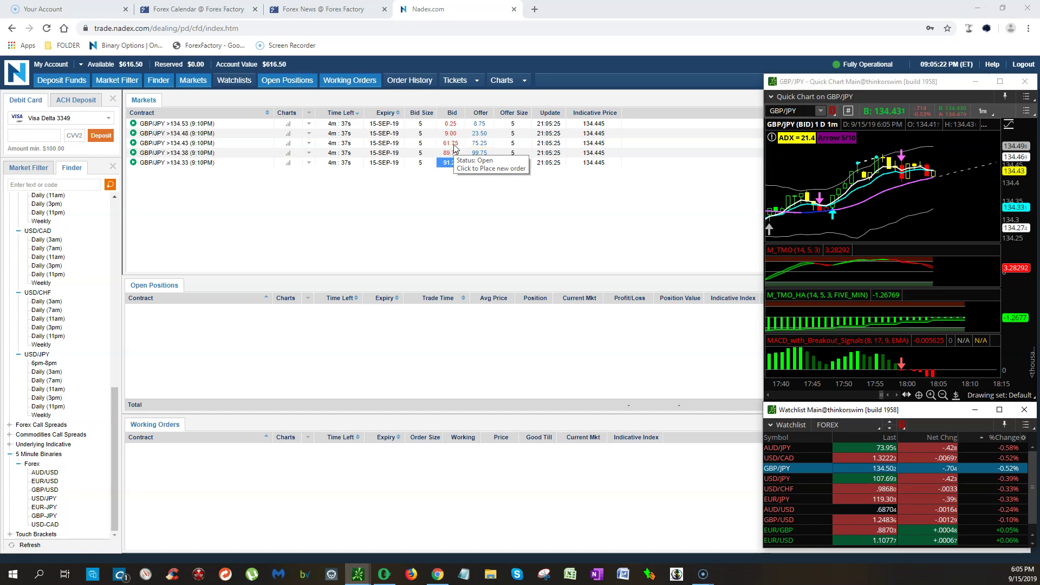
click(453, 144)
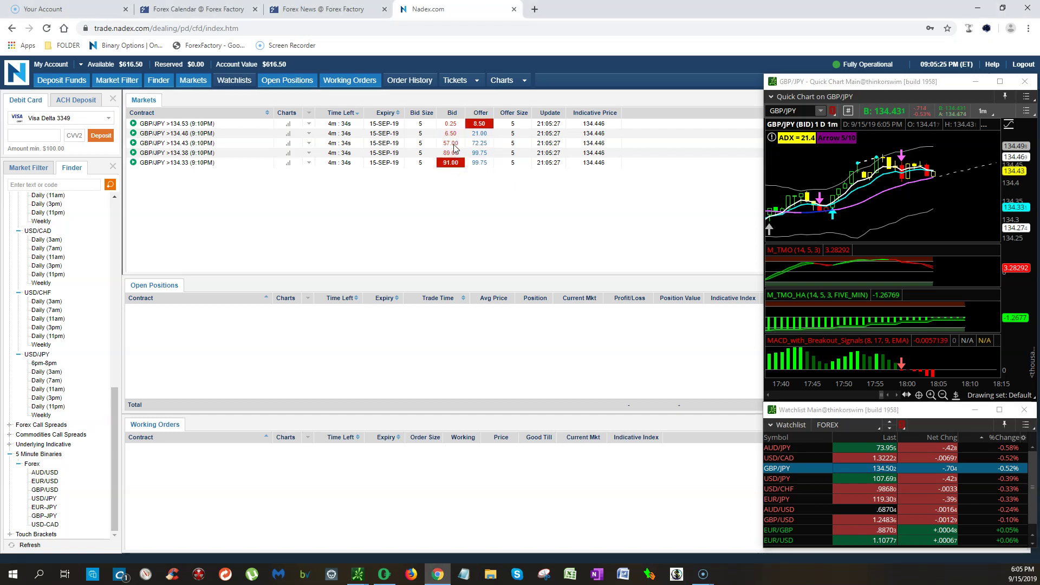
Reopen order tickets from bid prices, closing the blank and stalled ones
click(425, 407)
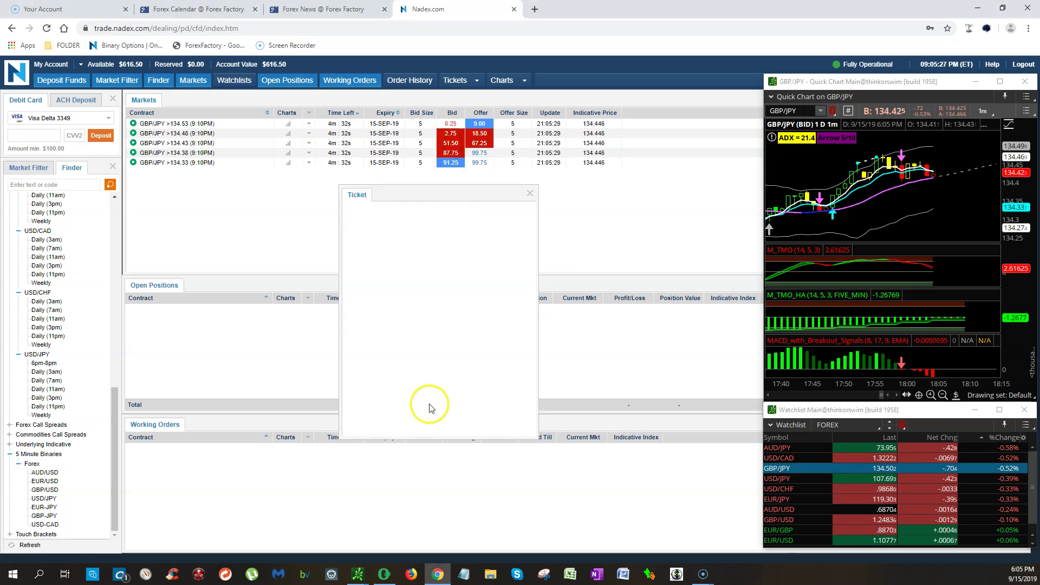
click(530, 194)
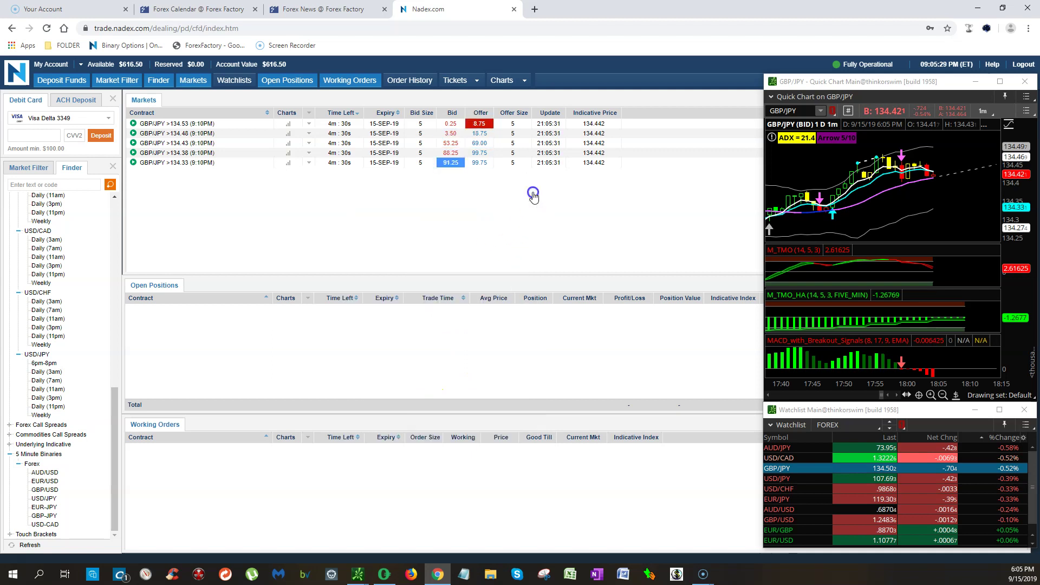
click(453, 145)
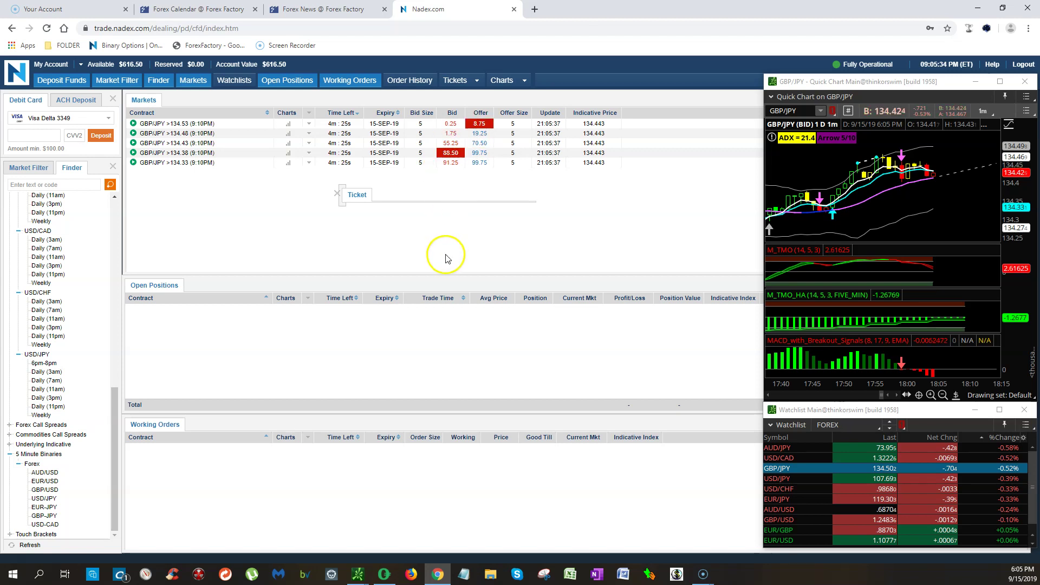
click(338, 195)
Sell 3 GBP/JPY >134.43 (9:10 PM) contracts, filled at 43.5, and dismiss the confirmation
click(460, 152)
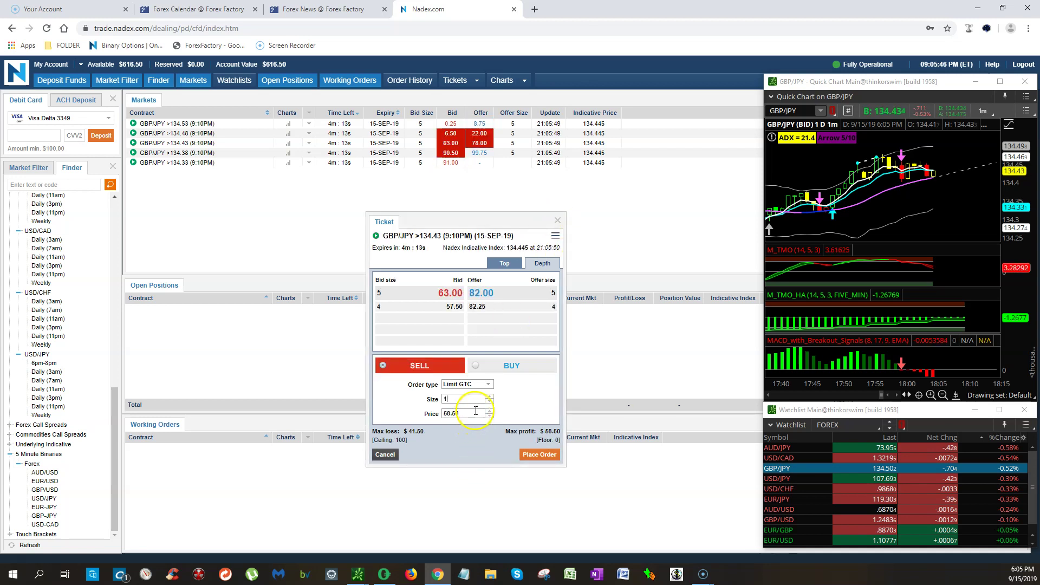
click(490, 396)
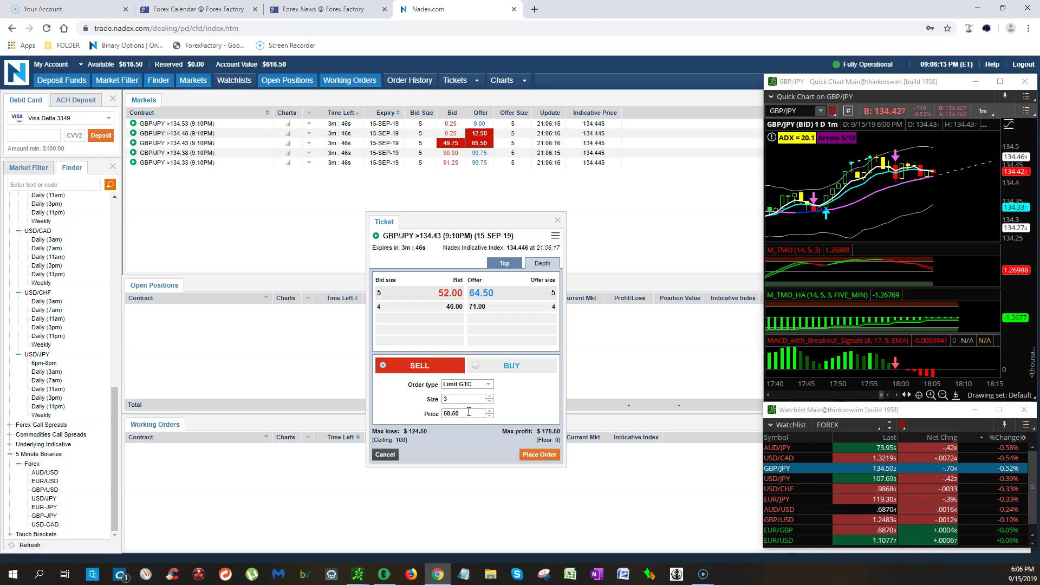
drag(468, 412, 426, 416)
text(1)
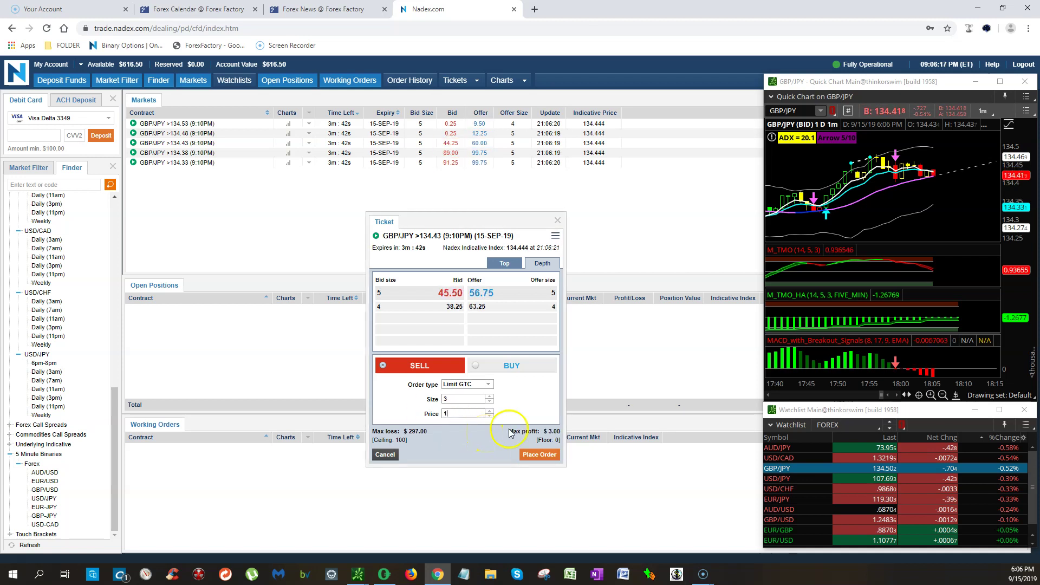
click(537, 461)
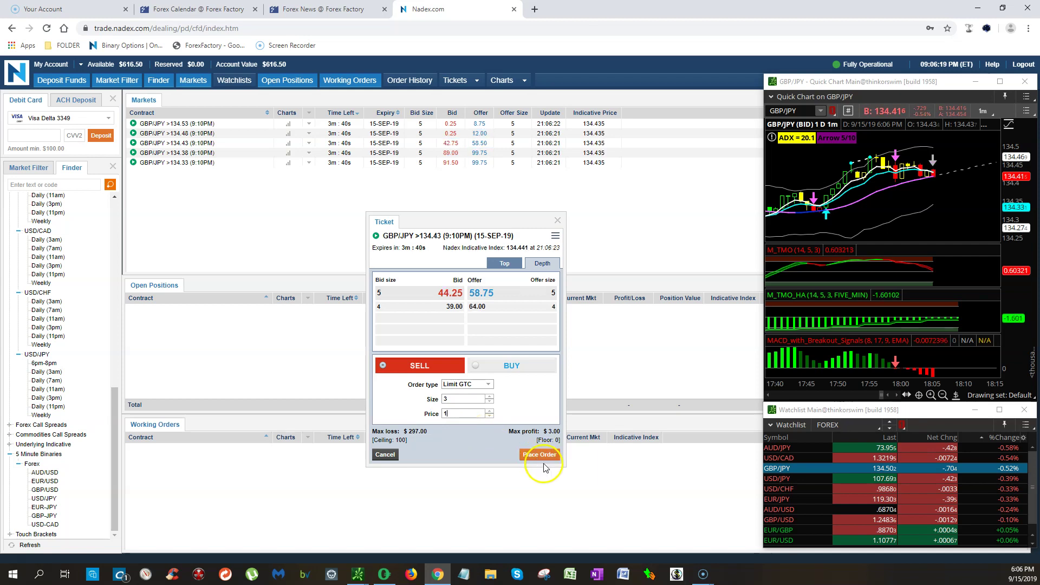
click(540, 385)
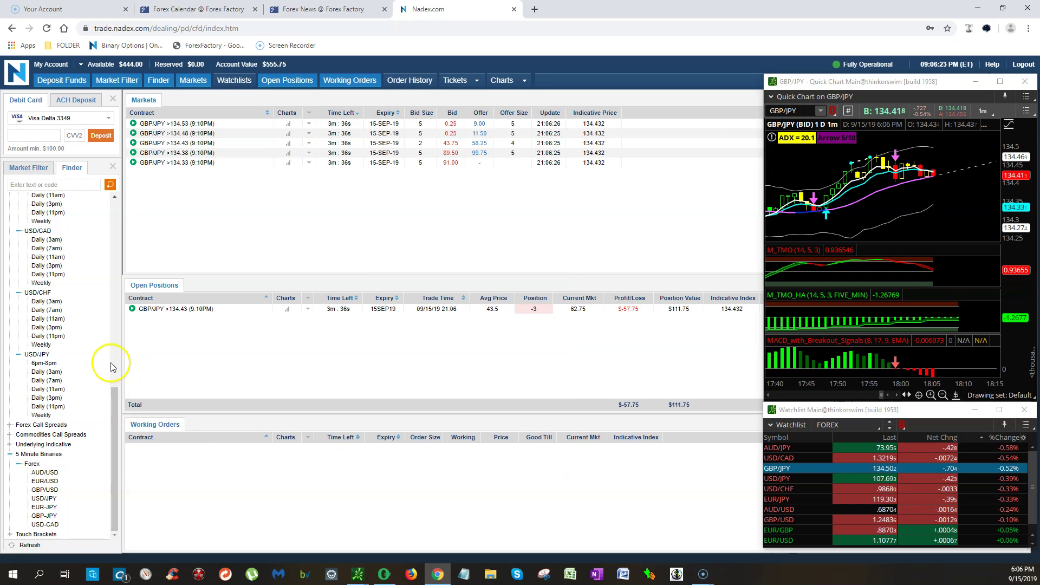
Open a buy ticket from the short position, move it lower, and set size 3 at limit 99
click(131, 312)
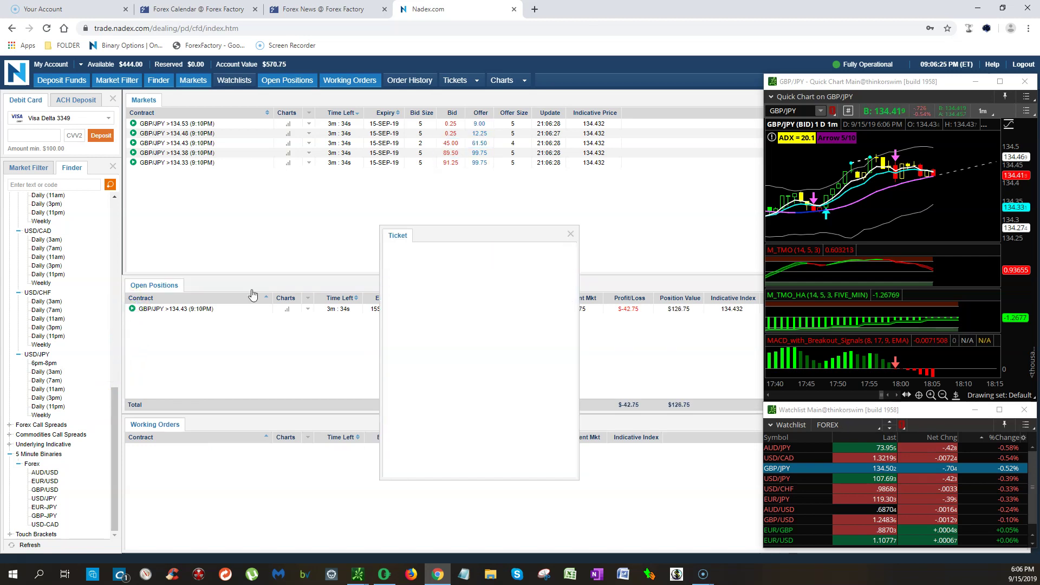
click(458, 241)
mouse_move(458, 239)
mouse_down()
mouse_move(375, 338)
mouse_move(377, 326)
mouse_up()
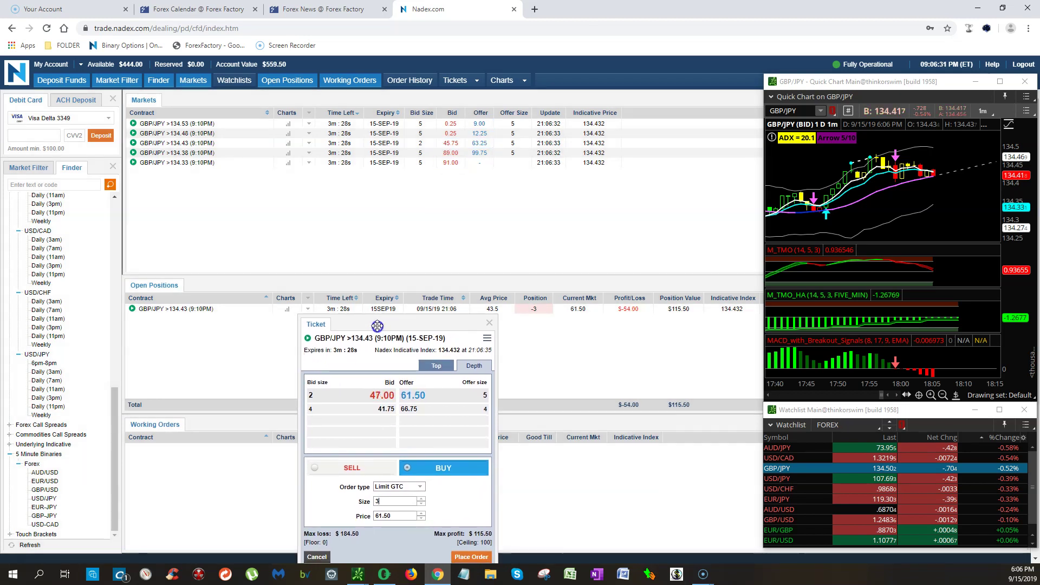
click(402, 515)
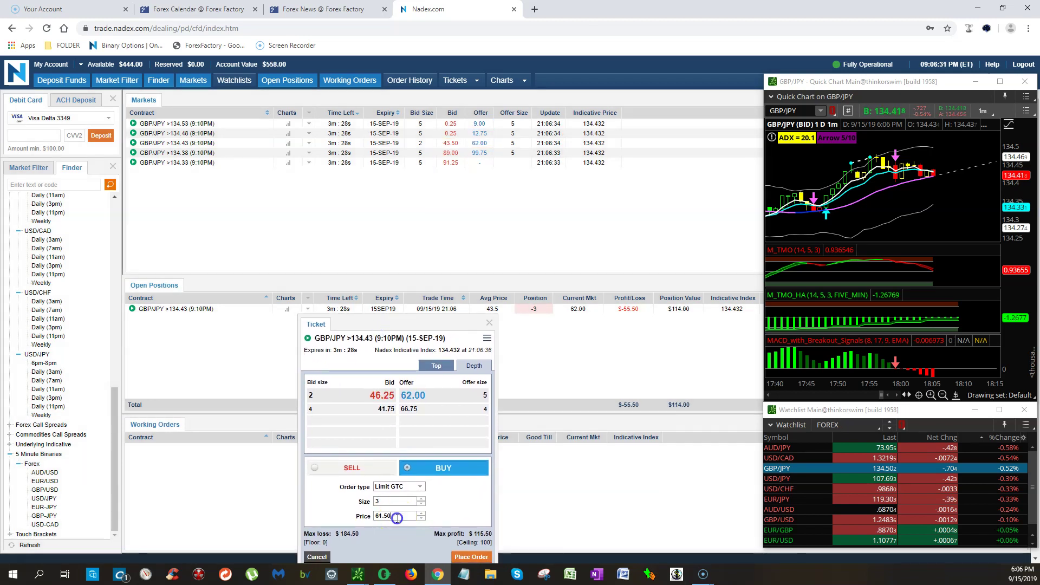
text(99)
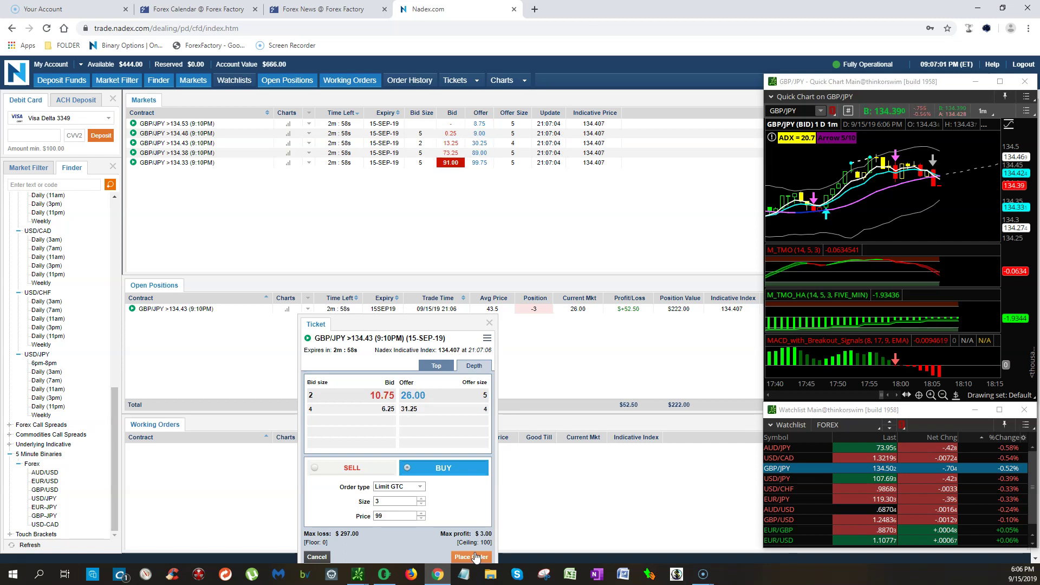
Place the buy order for 3 >134.43 contracts and dismiss the Order Received dialog
click(474, 553)
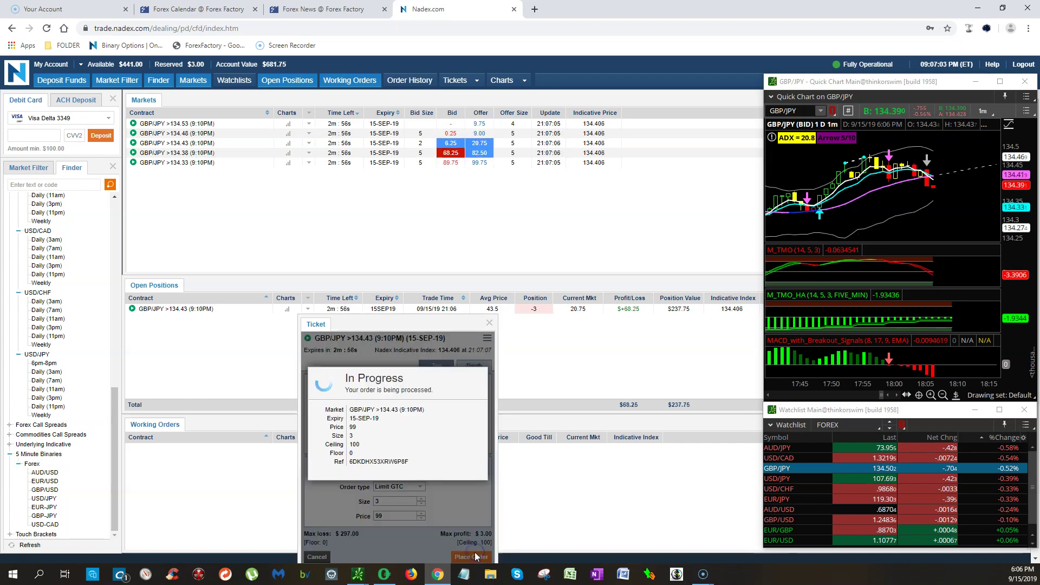
click(472, 484)
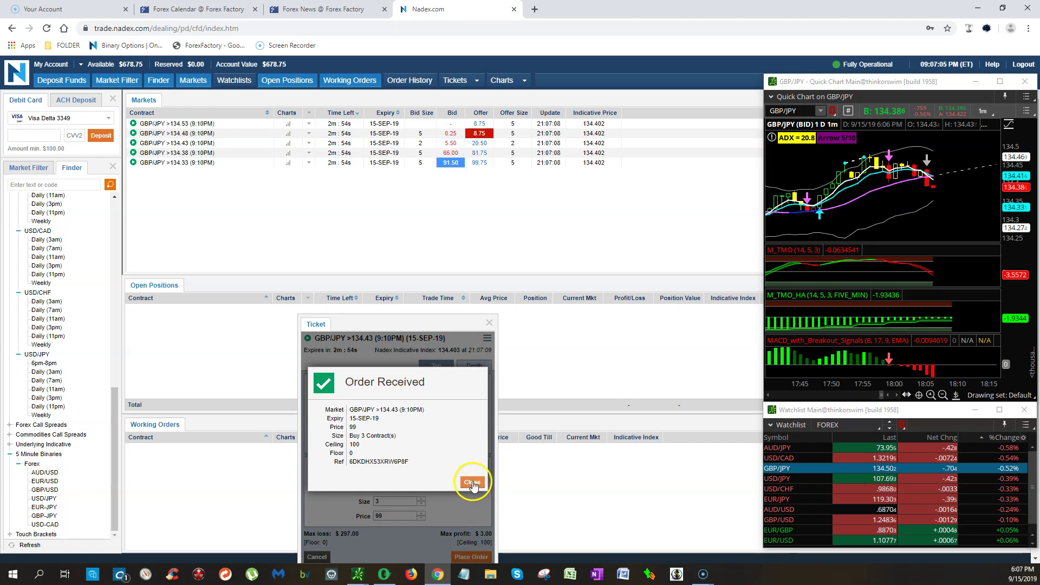